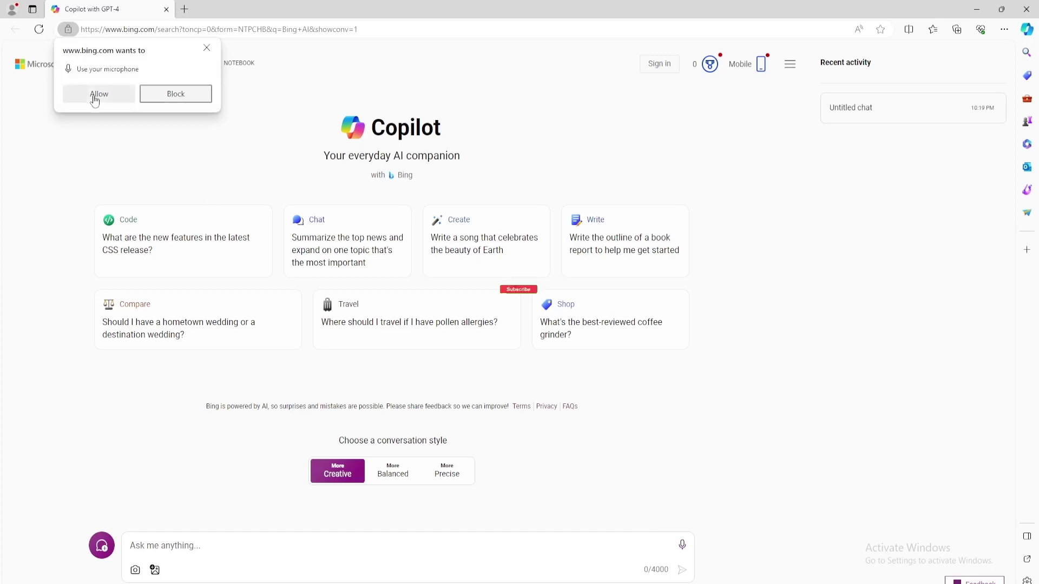
# Allow Bing to use the microphone, and choose to add an image to the prompt by uploading from this device
pyautogui.click(94, 95)
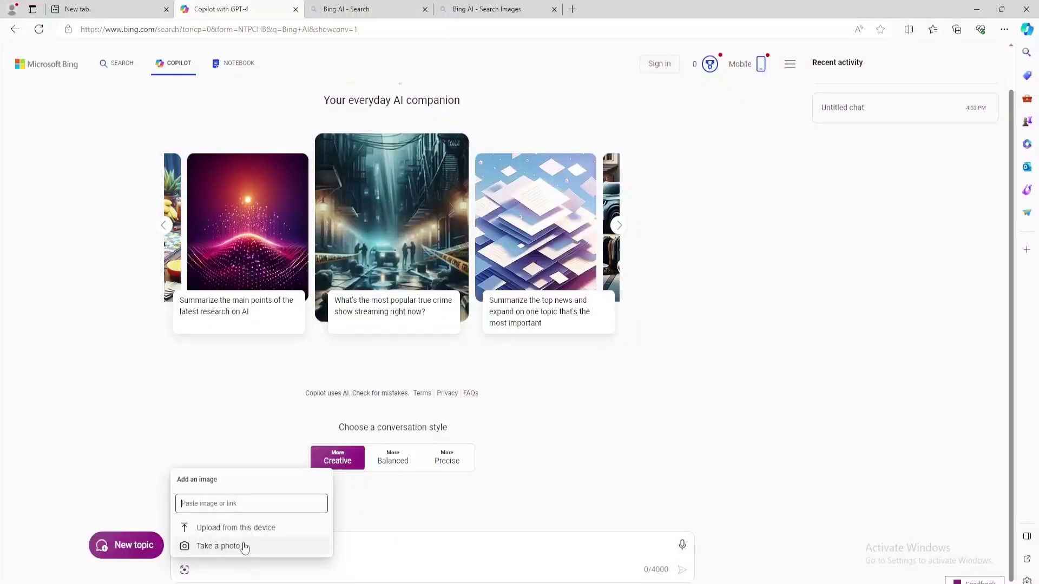
pyautogui.click(250, 529)
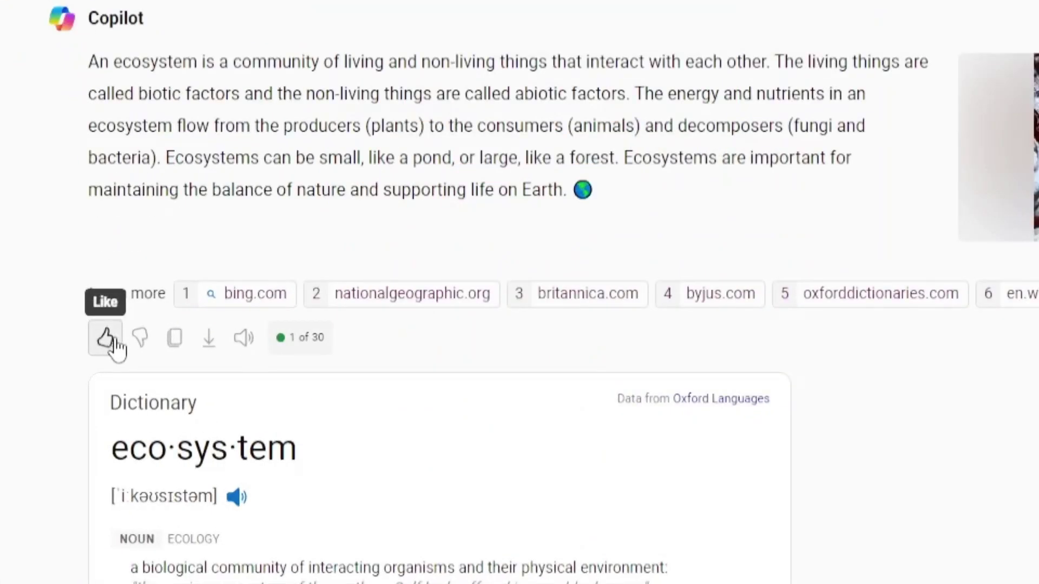
# Like the ecosystem answer, copy the response and open its export options
pyautogui.click(115, 343)
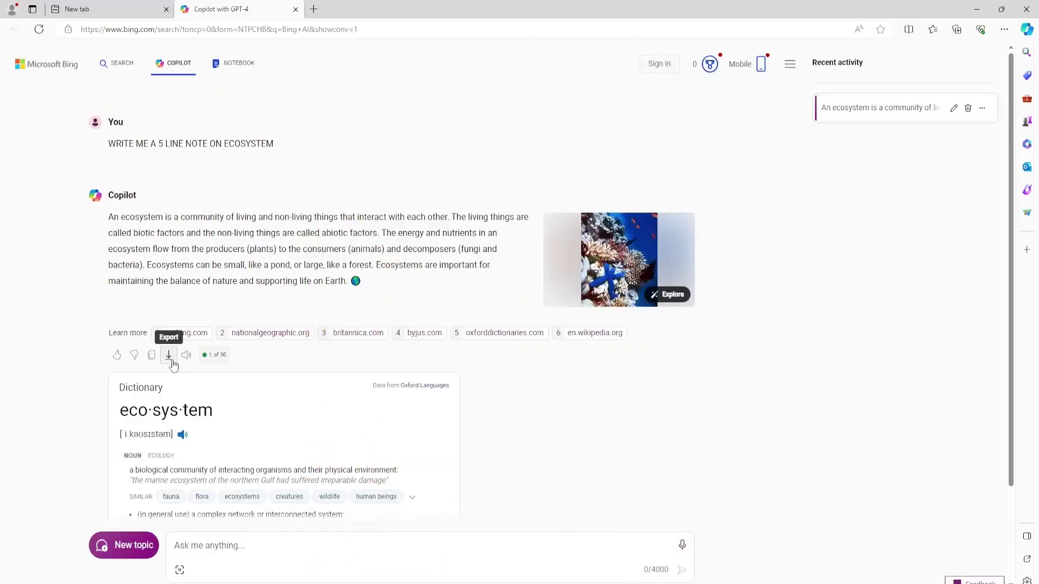
pyautogui.click(246, 267)
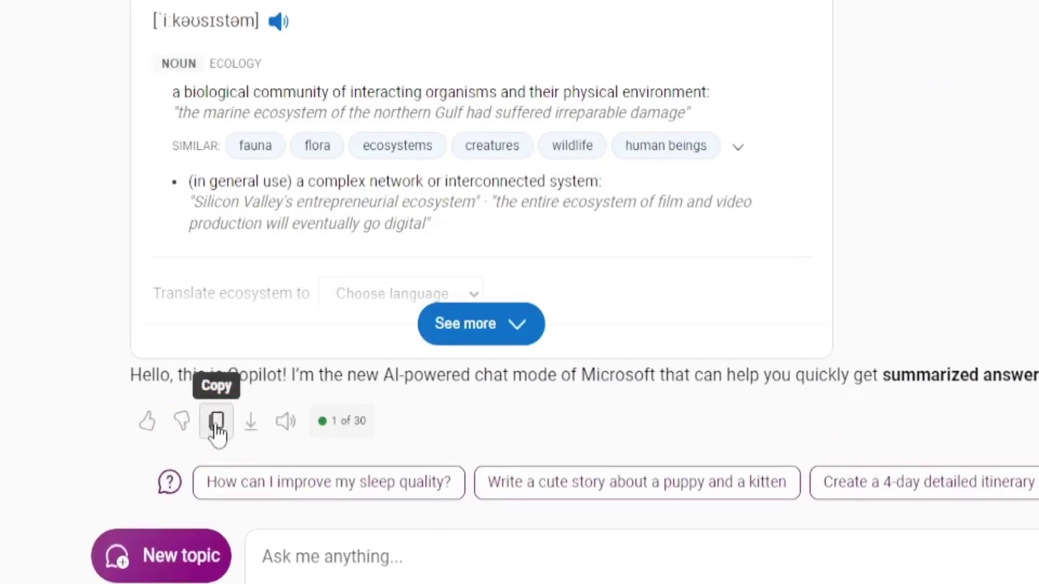
pyautogui.click(218, 426)
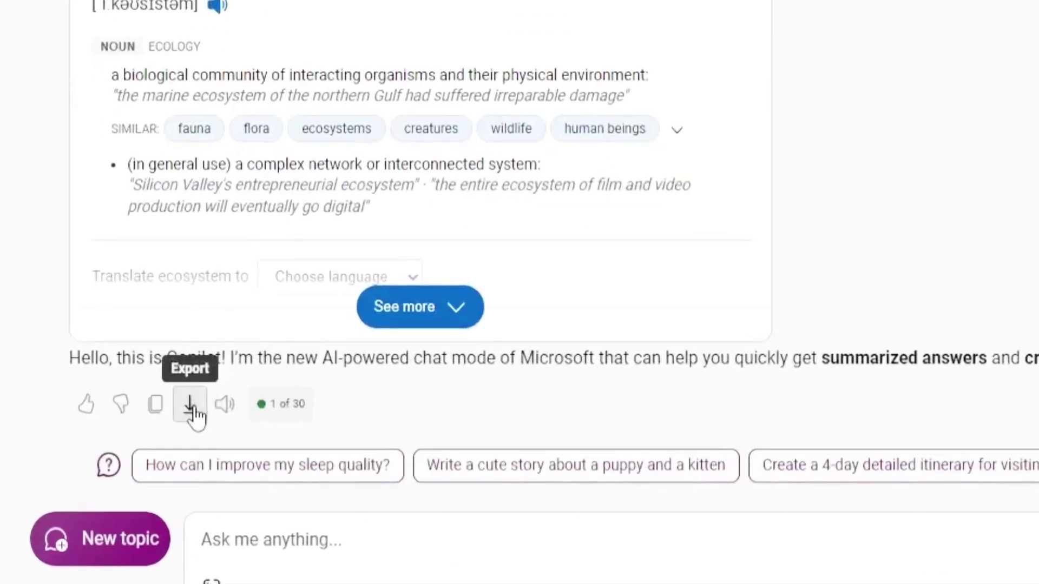
pyautogui.click(190, 407)
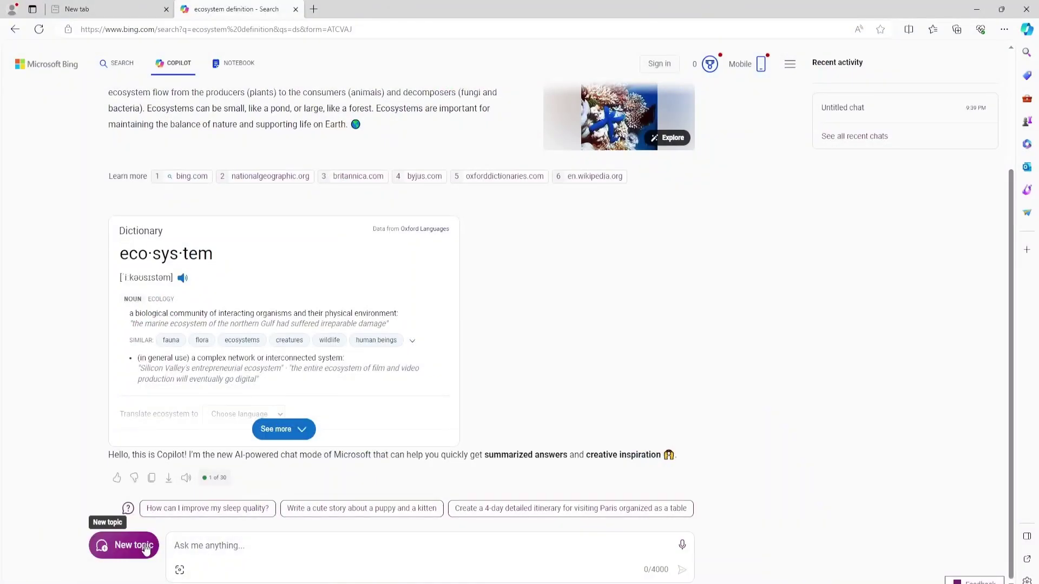
# Start a new topic and set the conversation style to More Creative
pyautogui.click(145, 548)
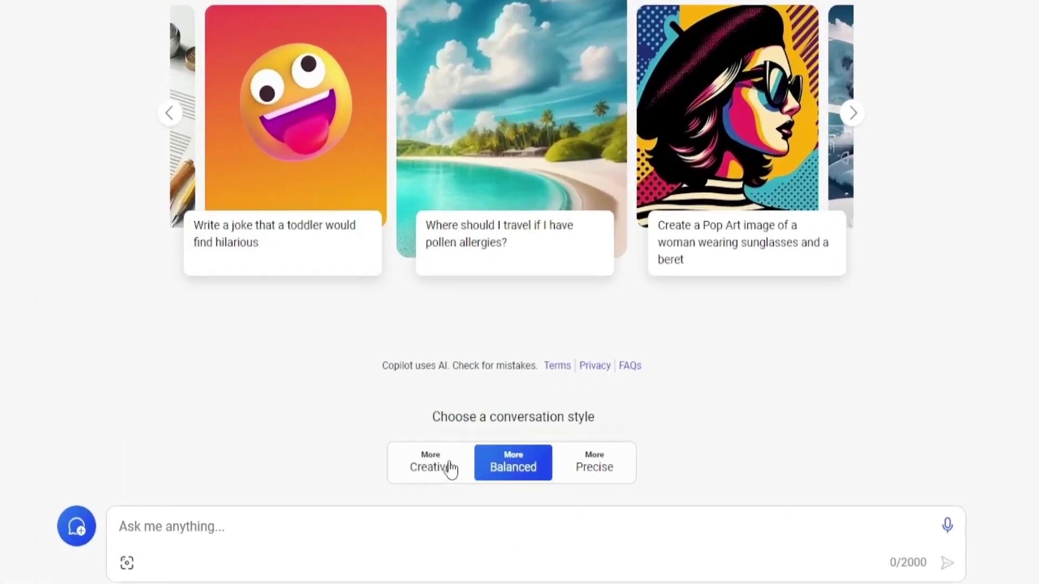
pyautogui.click(338, 505)
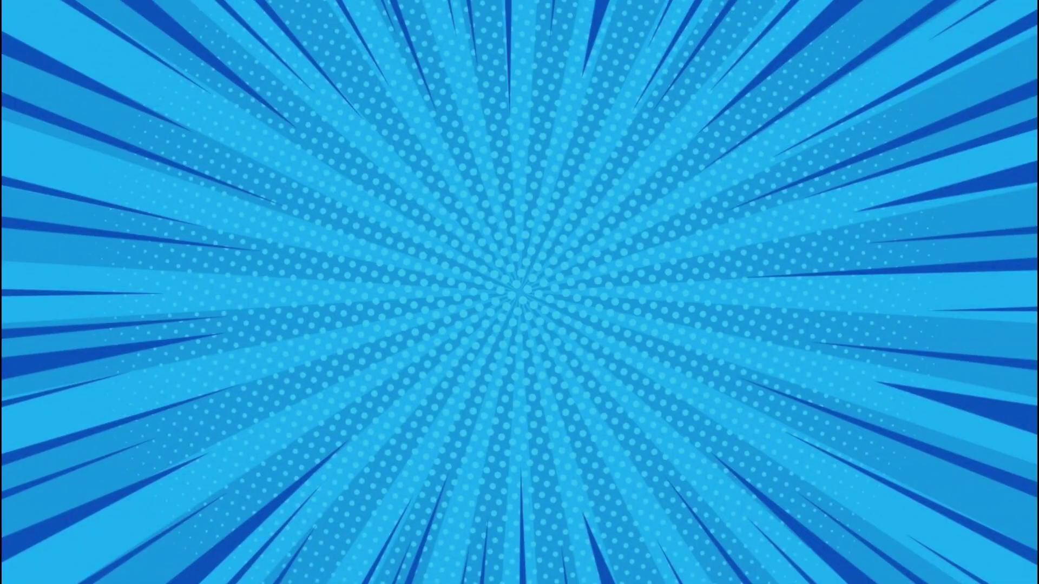
# Search the web for "microsoft bing designer" in a new browser tab
pyautogui.click(314, 9)
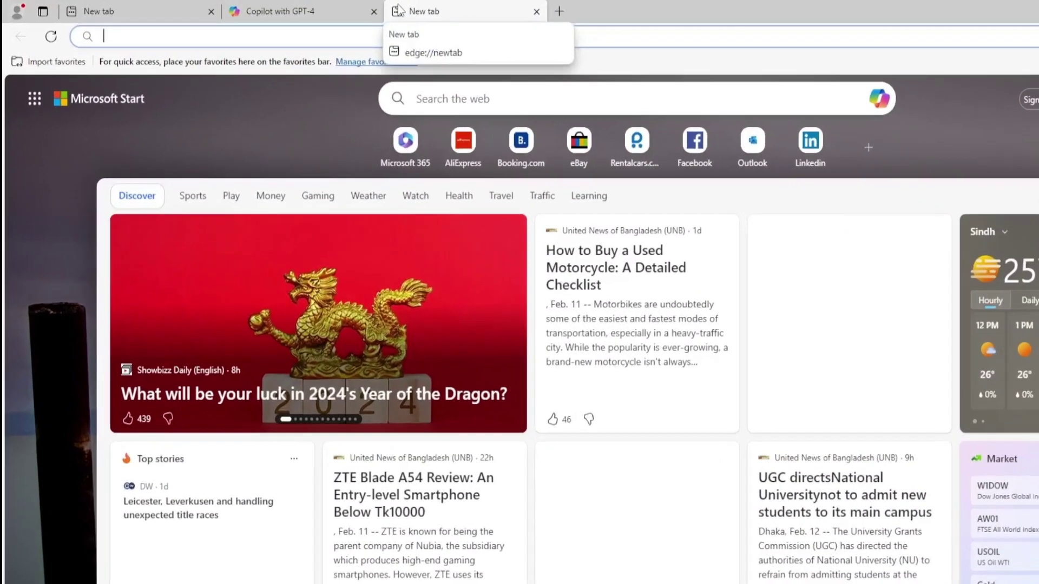
pyautogui.write('microsoft bing a')
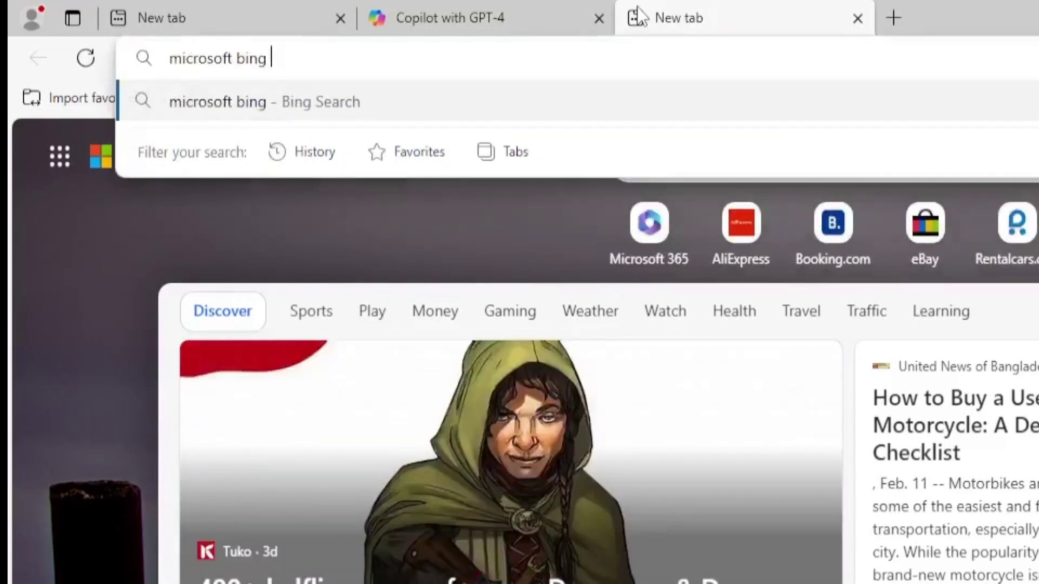
pyautogui.press('BackSpace')
pyautogui.write('designer')
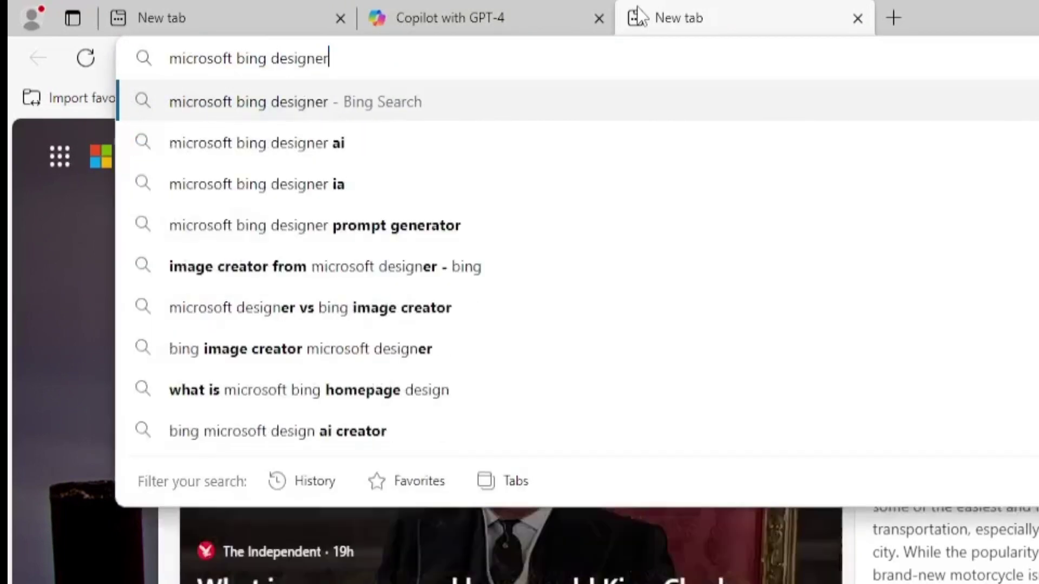
pyautogui.press('Return')
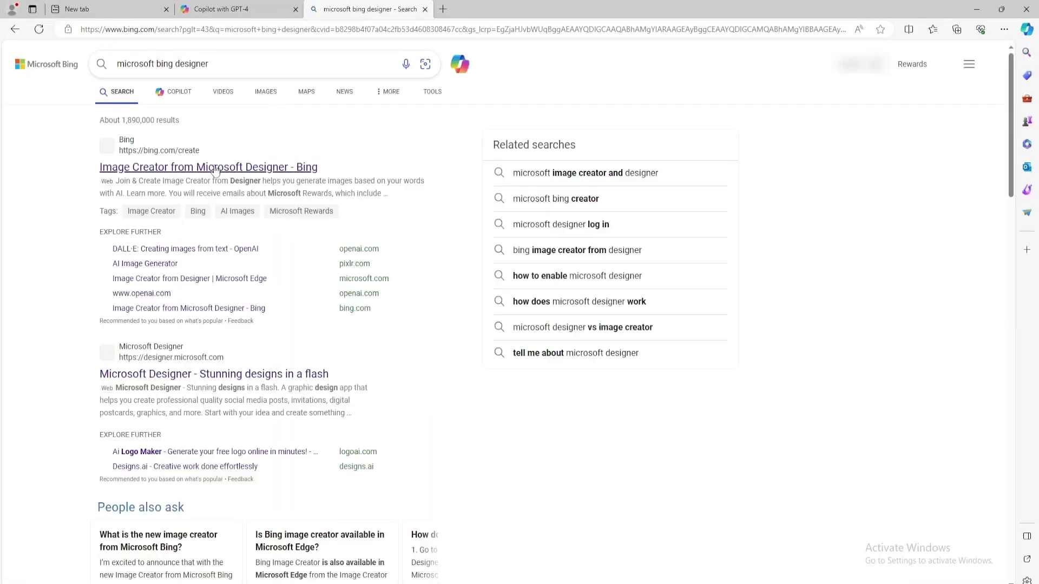
# Open the Image Creator from Microsoft Designer result, dismiss its daily boosts notice, look over the page and close both extra tabs
pyautogui.click(216, 170)
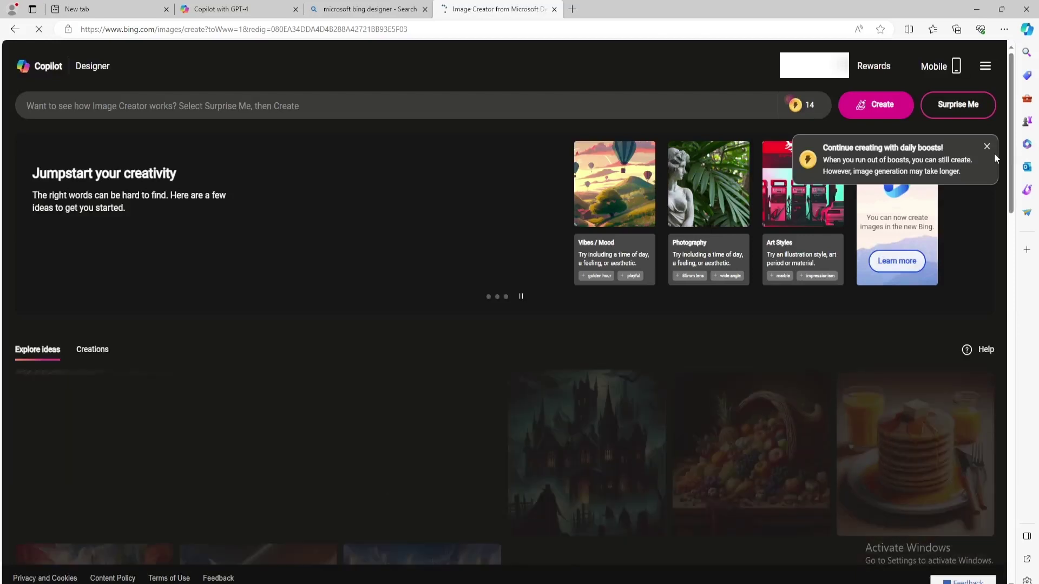
pyautogui.click(987, 148)
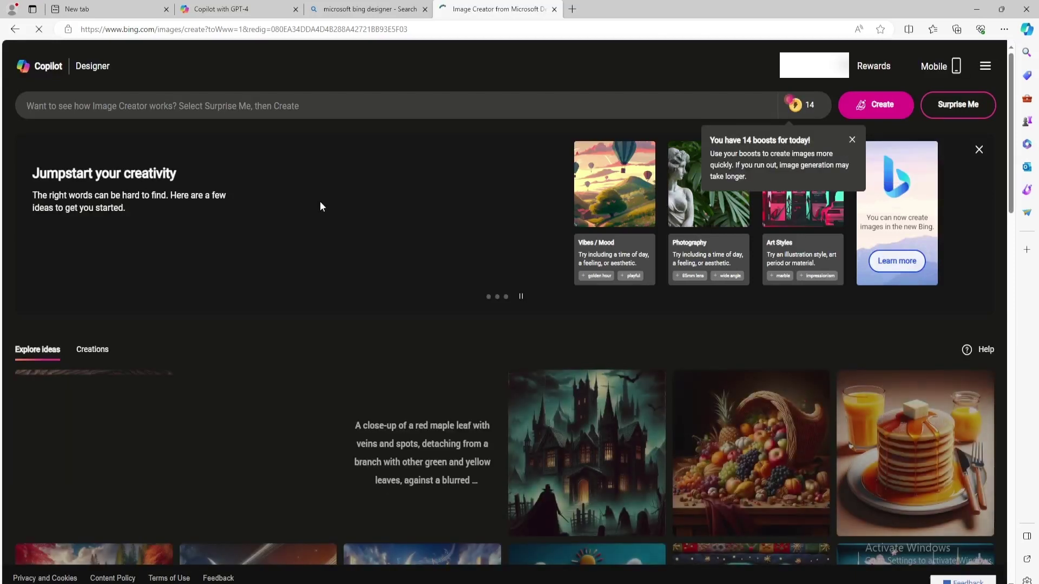
pyautogui.scroll(-4, 272, 382)
pyautogui.hotkey('ctrl', 'w')
pyautogui.hotkey('ctrl', 'w')
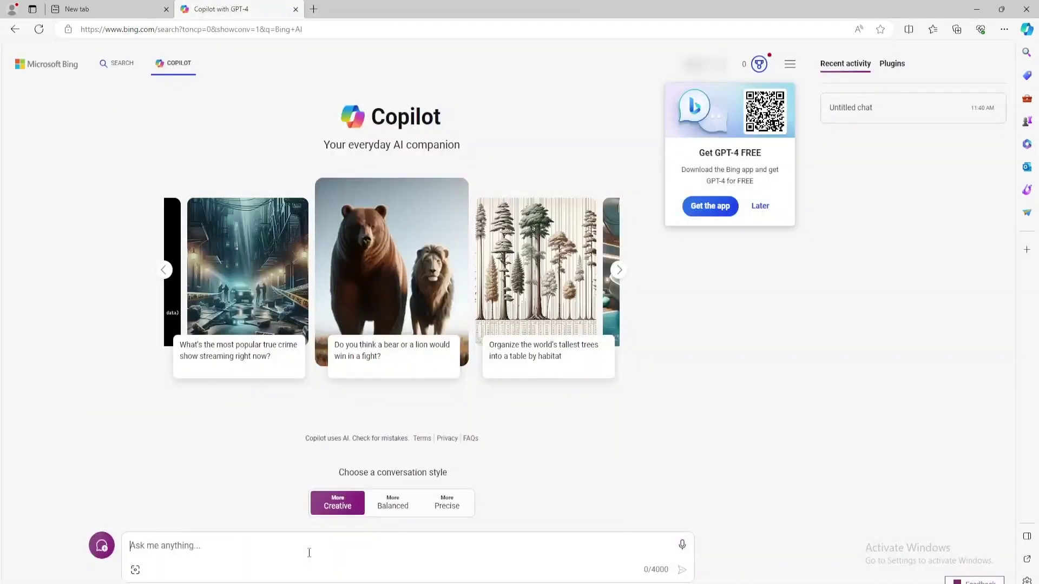
# Ask Copilot to generate an image of a group of boys going to school, and open the first generated image
pyautogui.write('g')
pyautogui.write('ool')
pyautogui.press('Return')
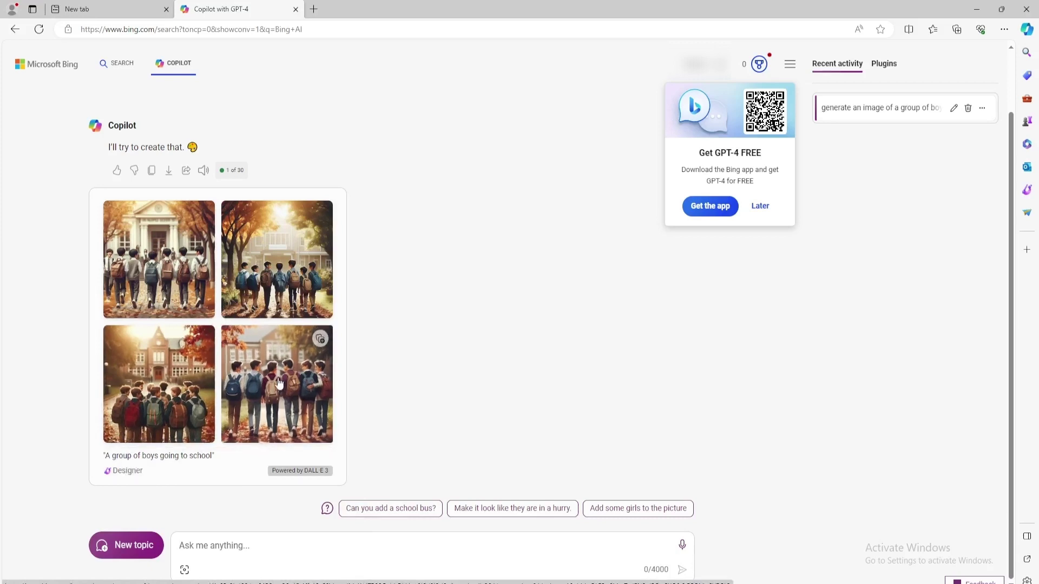
pyautogui.click(192, 282)
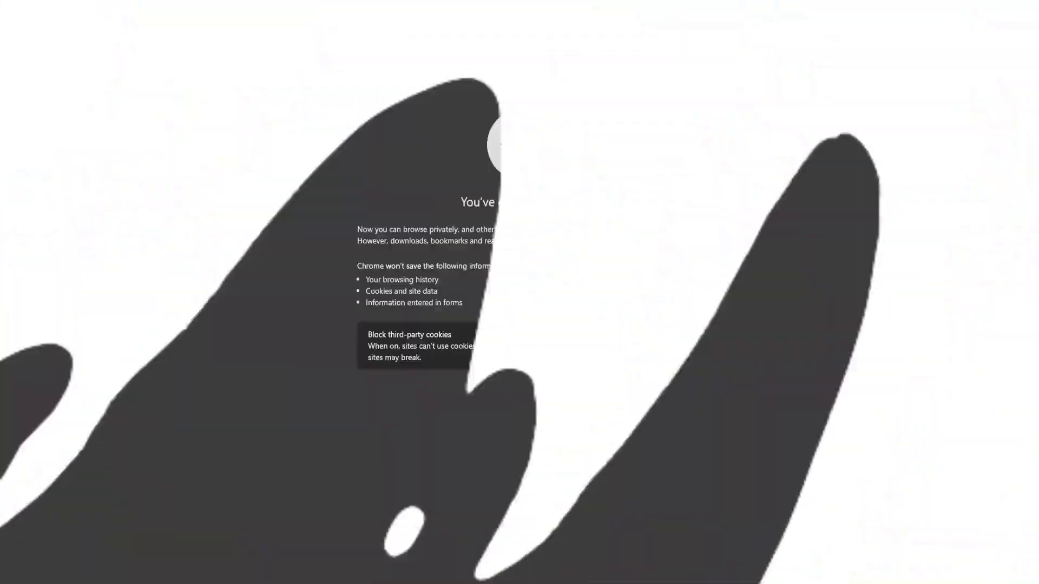
# In Chrome, search for "google translate" and enter the source text "this is a tutorial video on bing ai so watch it till the end"
pyautogui.write('transla')
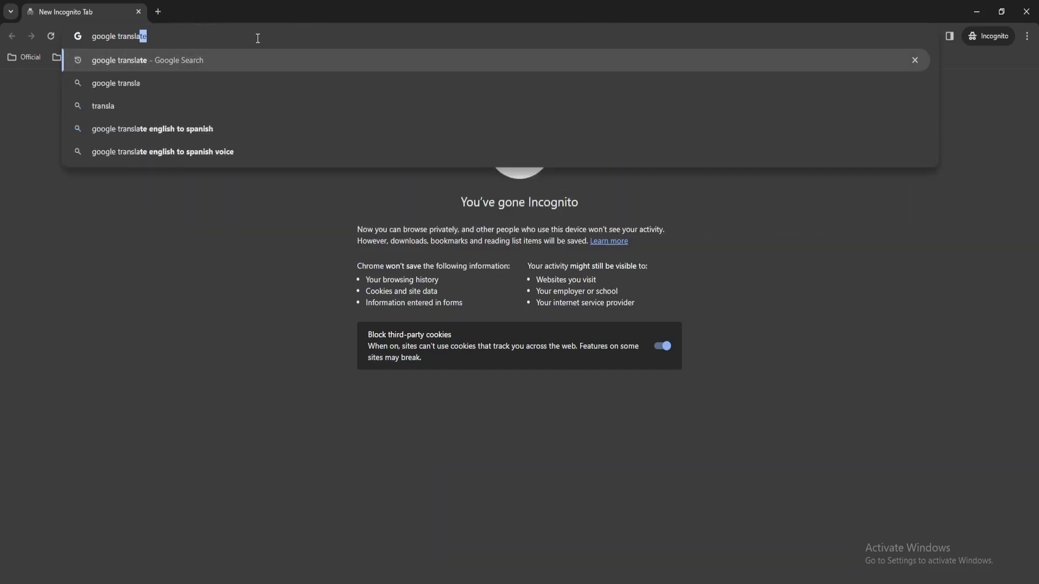
pyautogui.press('Return')
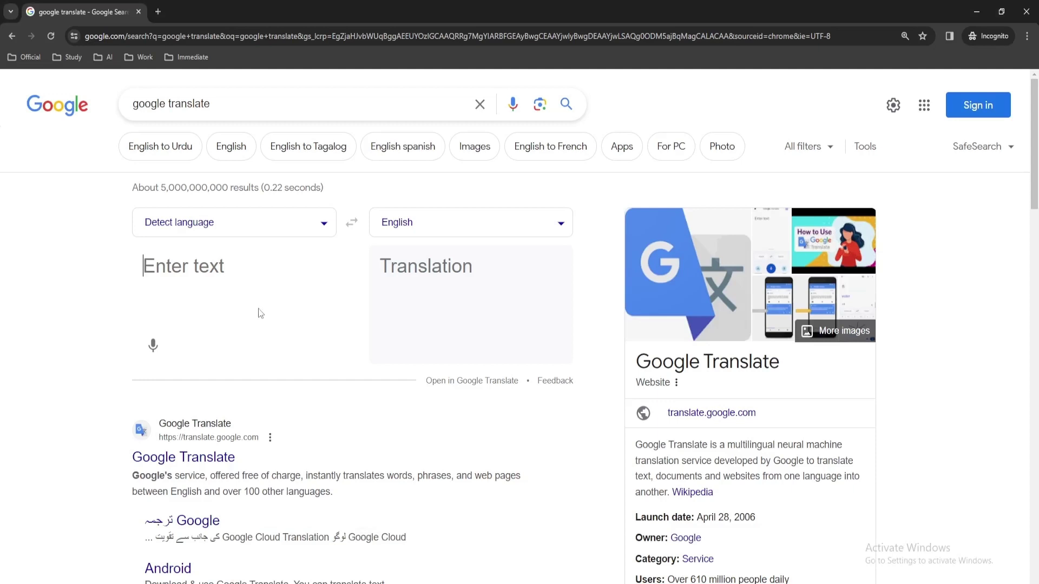
pyautogui.write('th')
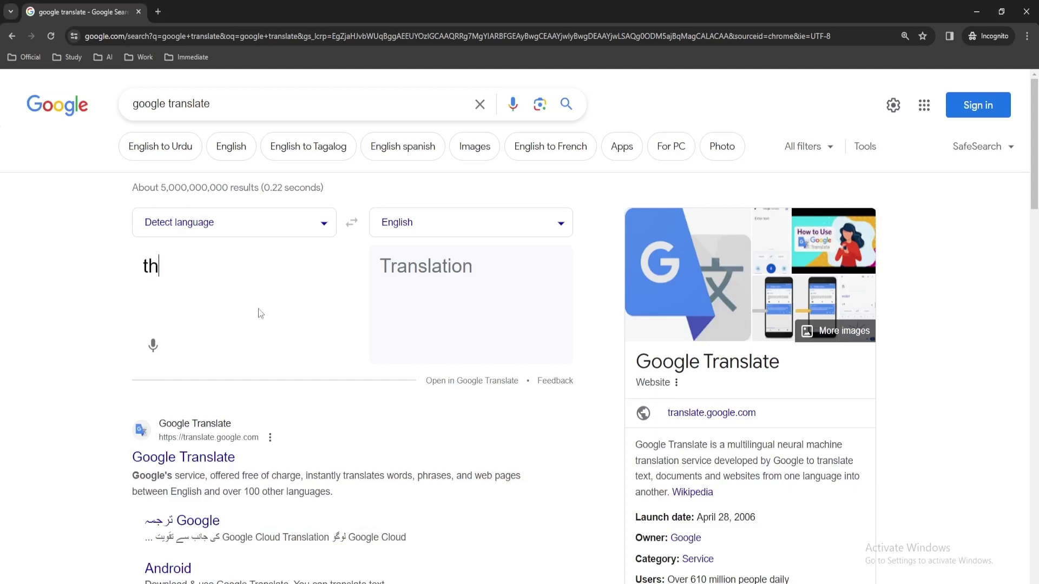
pyautogui.write('is is a ')
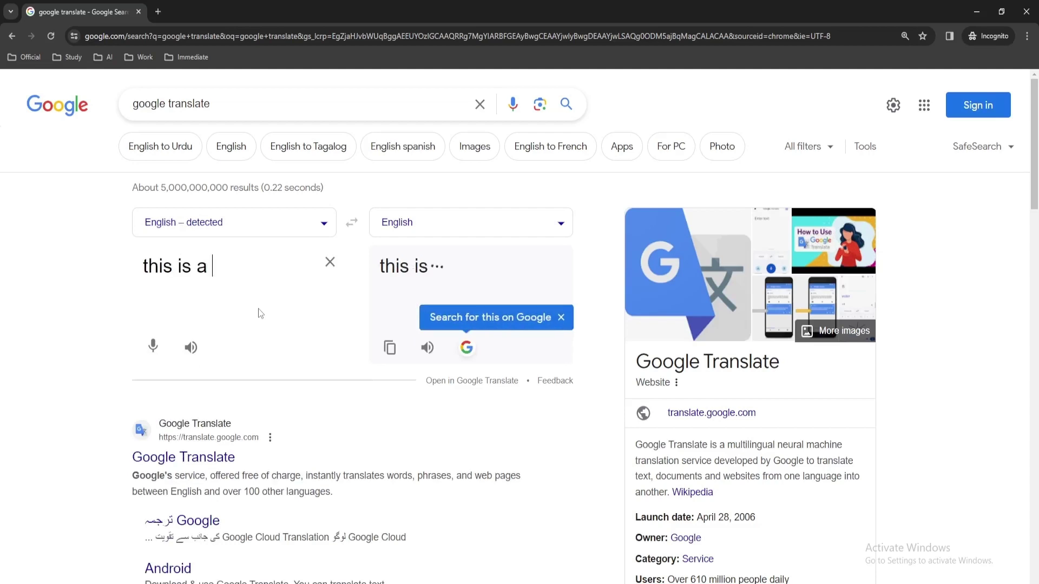
pyautogui.write('tutorial video')
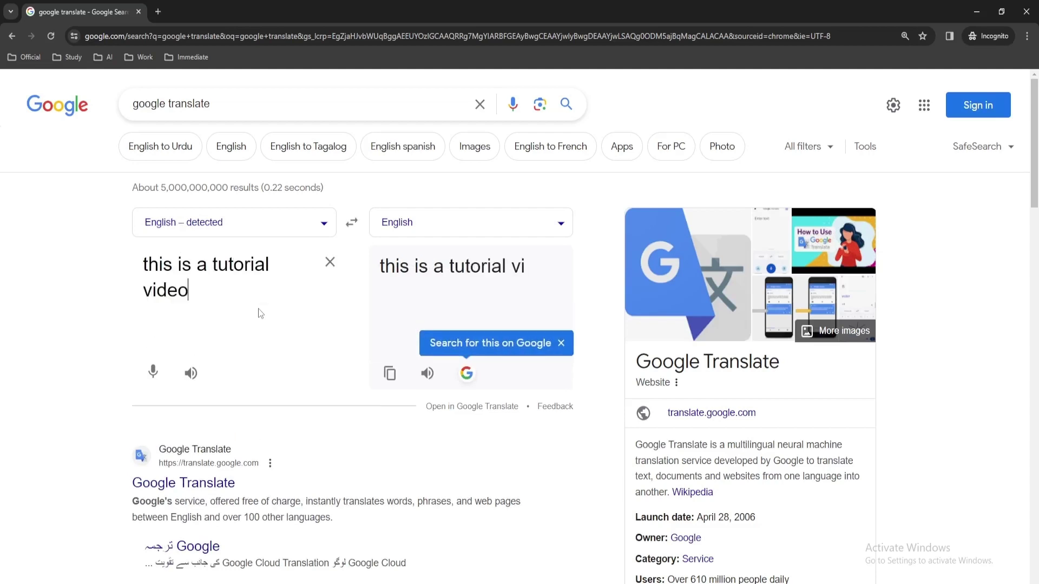
pyautogui.write(' on bing ai so wath')
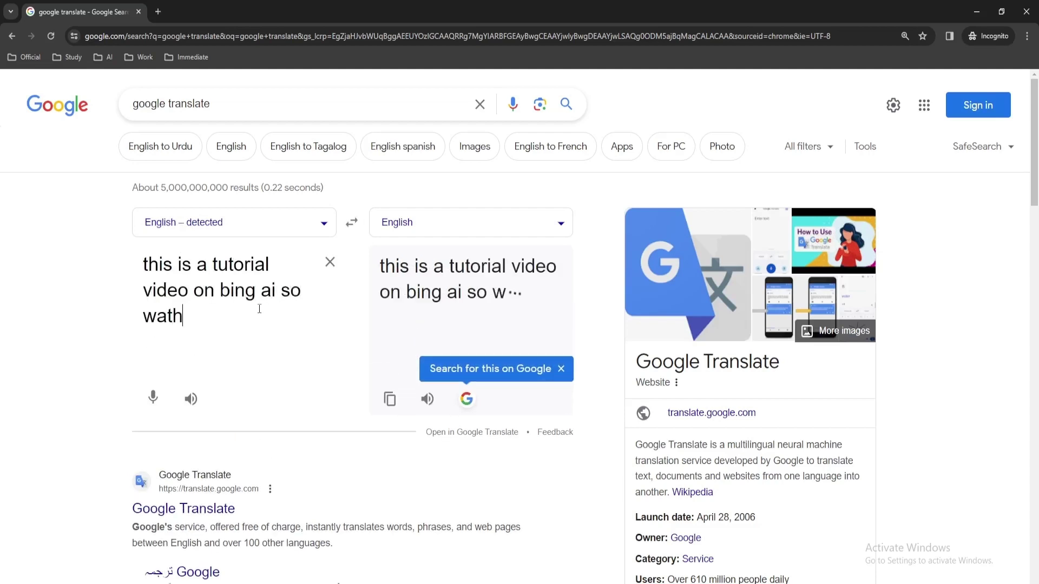
pyautogui.press('BackSpace')
pyautogui.write('ch it till the end')
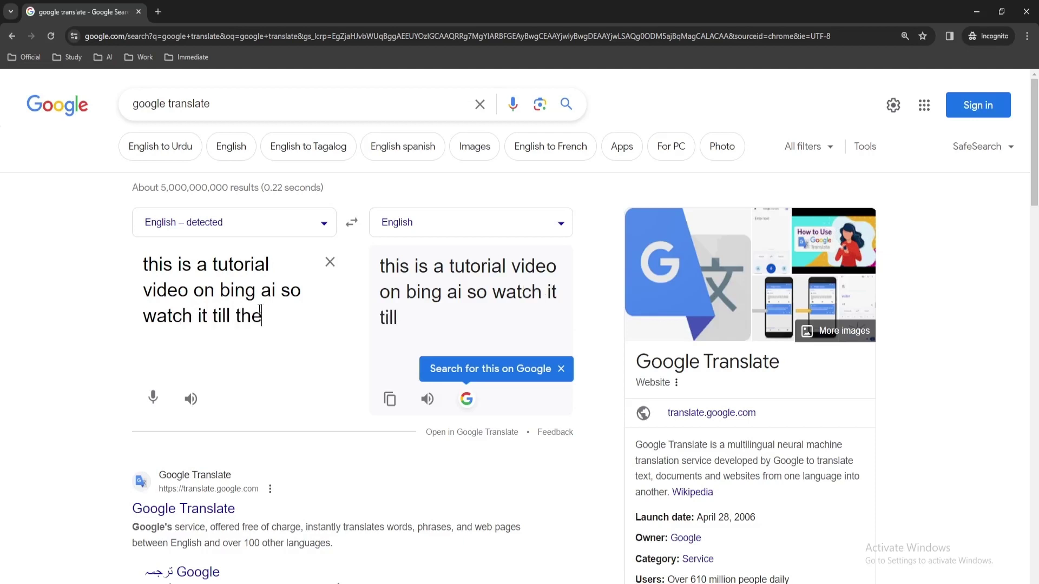
# Set the target language to Spanish and copy the translated sentence
pyautogui.click(423, 232)
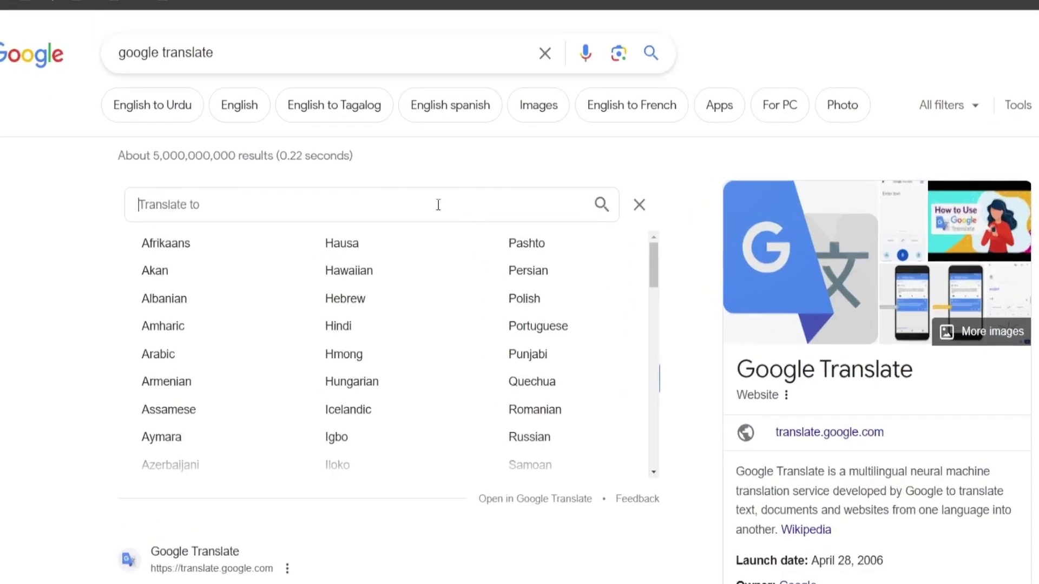
pyautogui.write('spani')
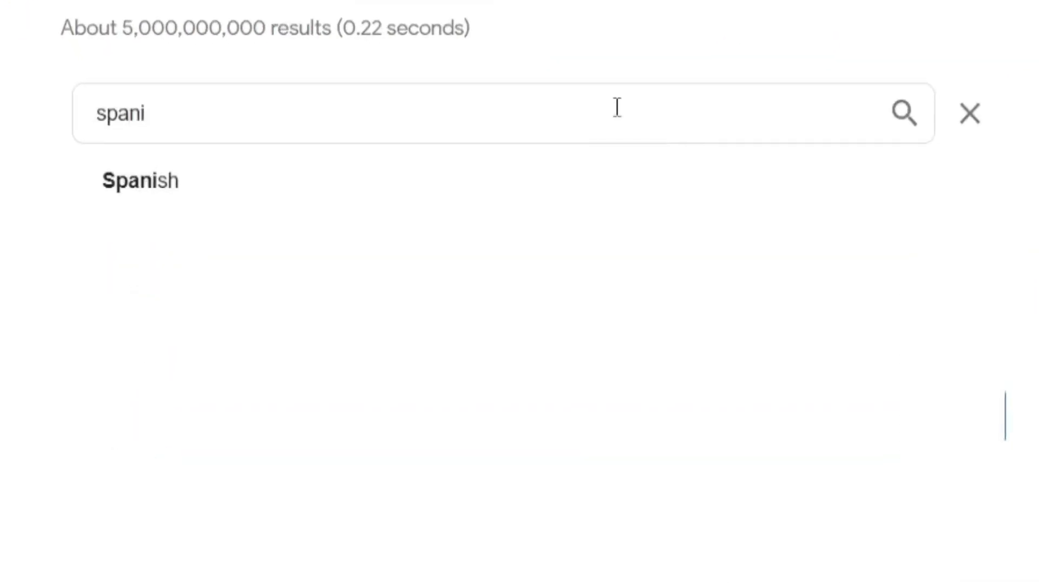
pyautogui.click(547, 180)
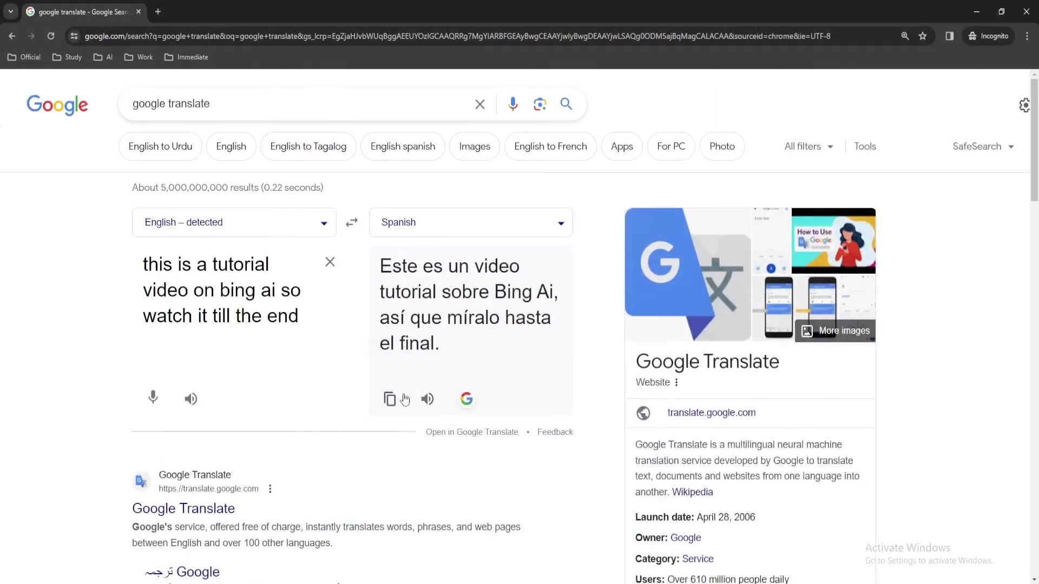
pyautogui.click(394, 401)
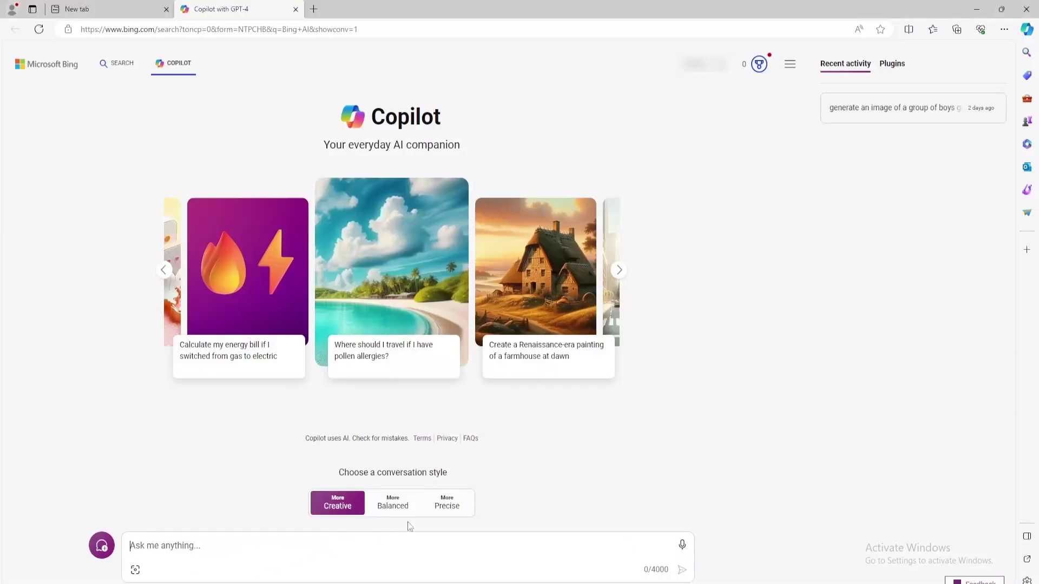
# In Edge, set Copilot to More Precise and send the copied Spanish sentence followed by "translate and define each word individually"
pyautogui.click(454, 507)
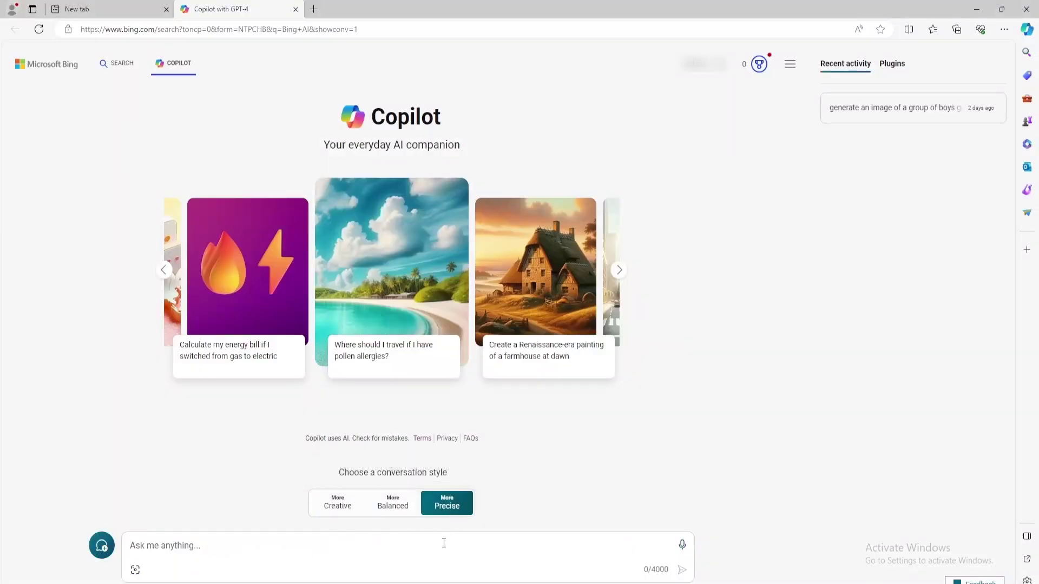
pyautogui.hotkey('ctrl', 'v')
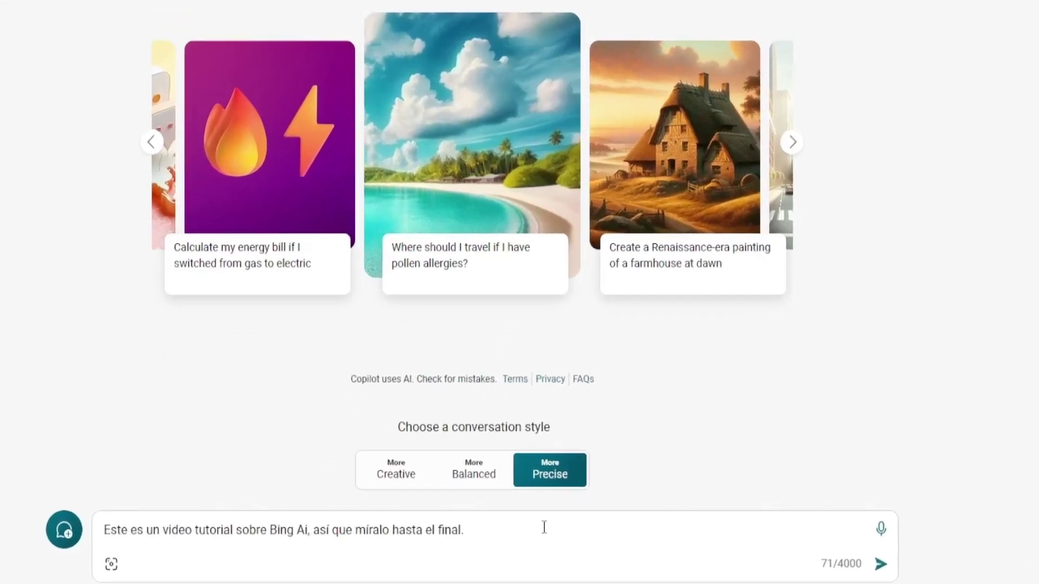
pyautogui.hotkey('shift', 'Return')
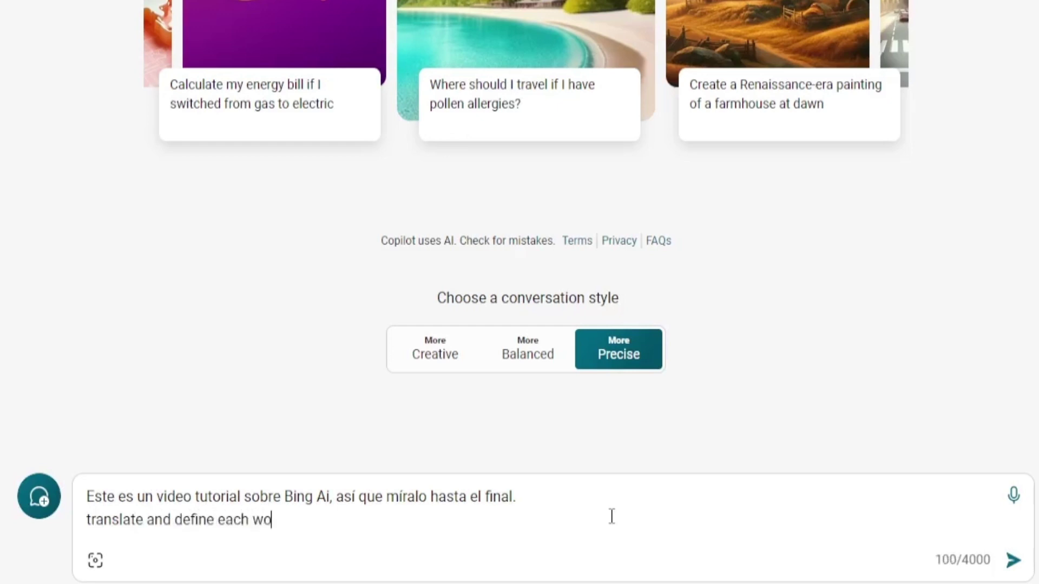
pyautogui.write('translate and define each word individually')
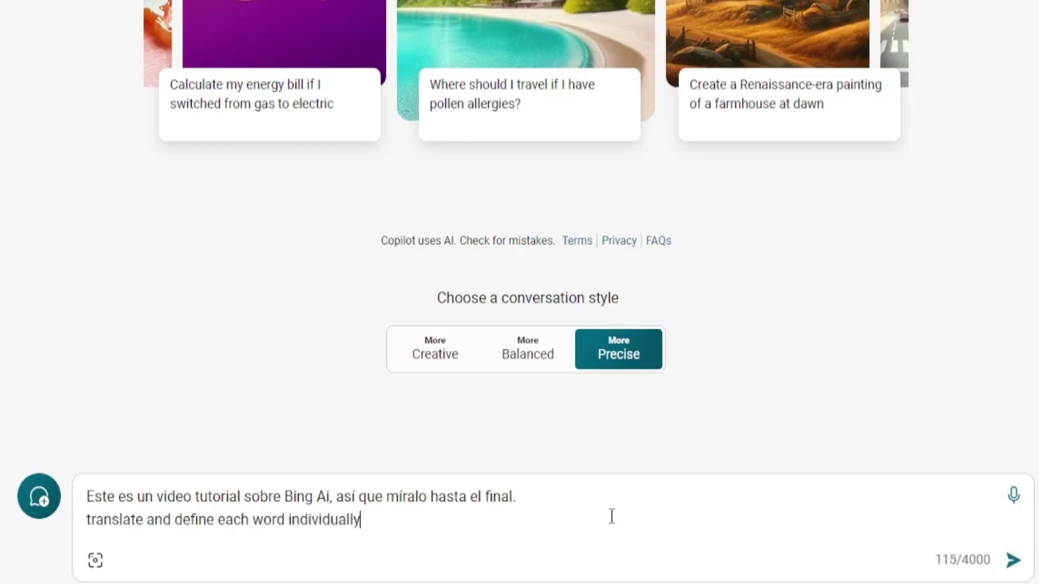
pyautogui.press('Return')
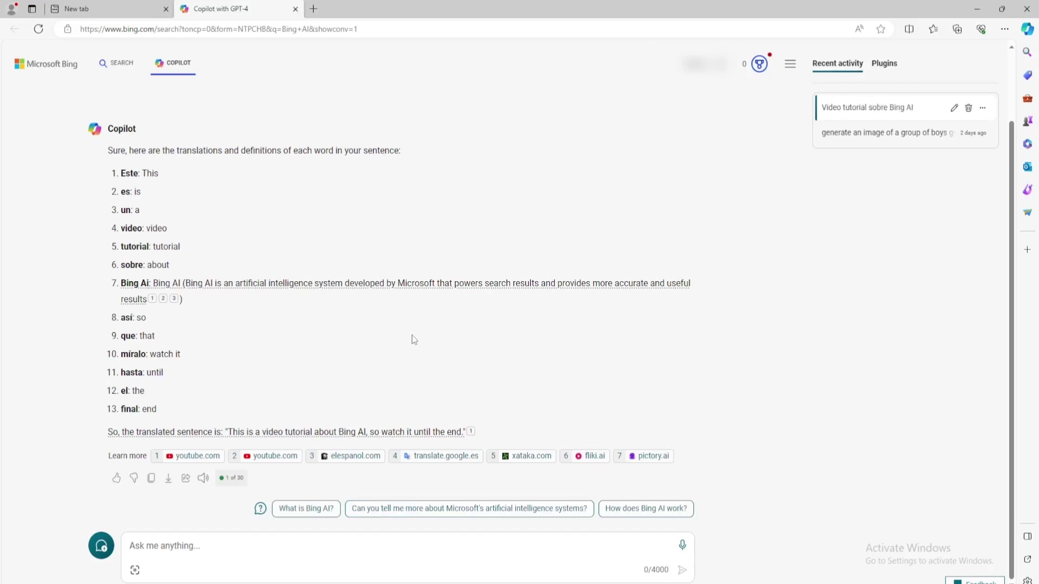
# Send Copilot the prompt "IMPROVE THE GRAMMAR:" followed on a new line by the pasted passage about confusing grammar rules
pyautogui.click(323, 561)
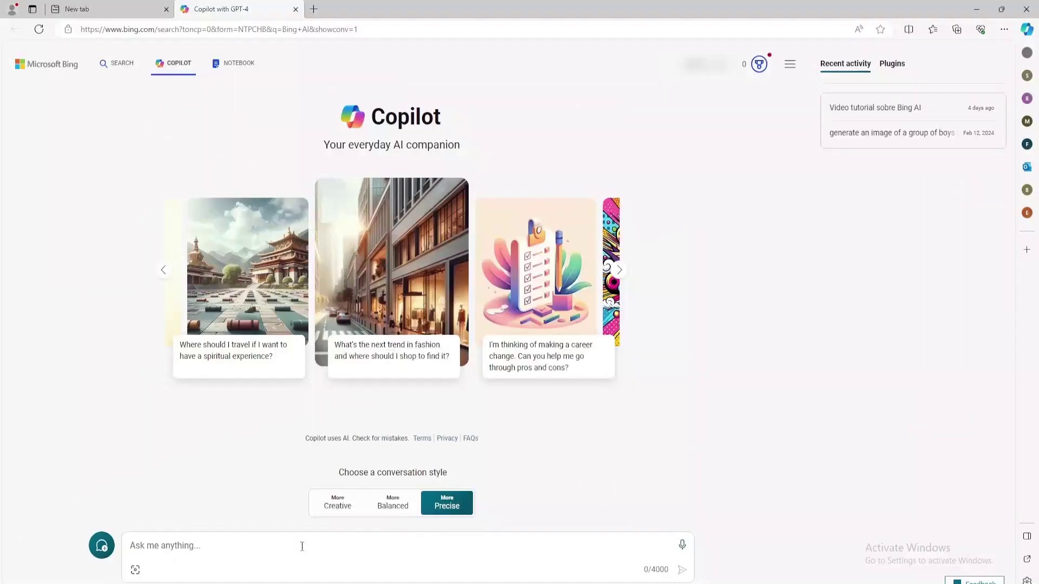
pyautogui.write('IMP')
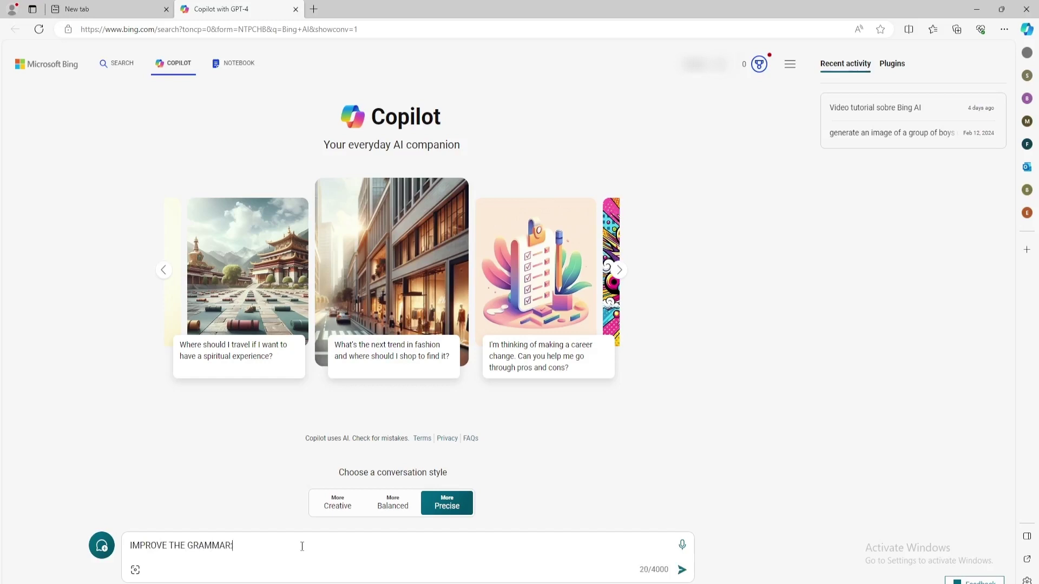
pyautogui.write('ROVE THE GRAMMAR:')
pyautogui.hotkey('shift', 'Return')
pyautogui.hotkey('ctrl', 'v')
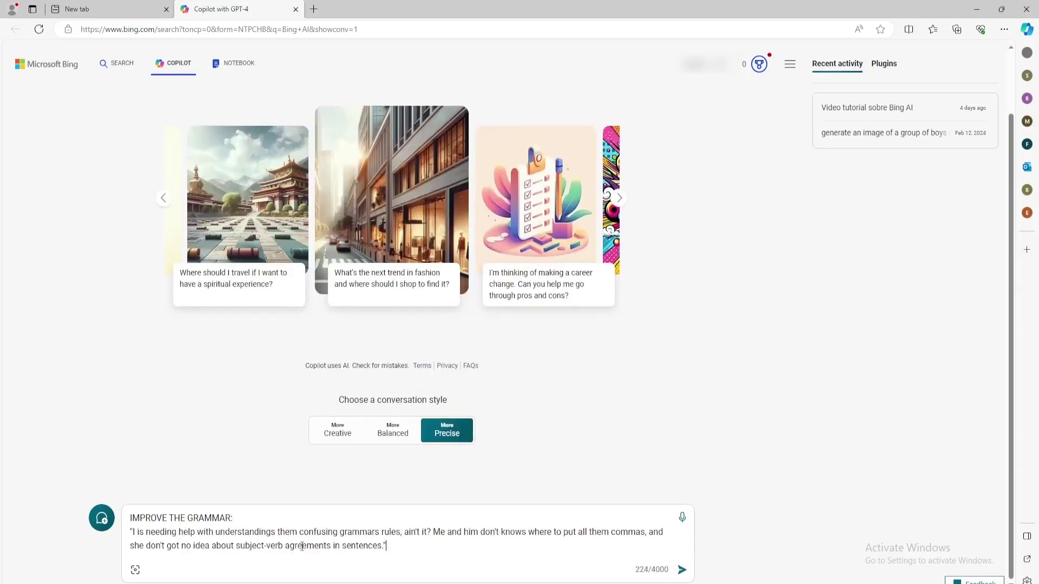
pyautogui.press('Return')
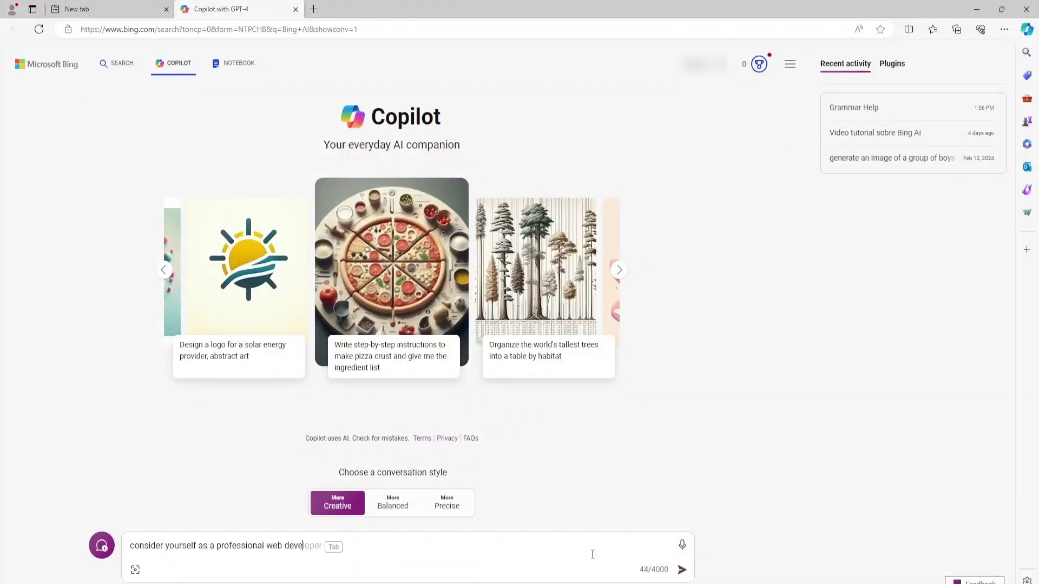
# Send Copilot a prompt asking it to consider itself as a professional web developer, using the More Creative style
pyautogui.press('Return')
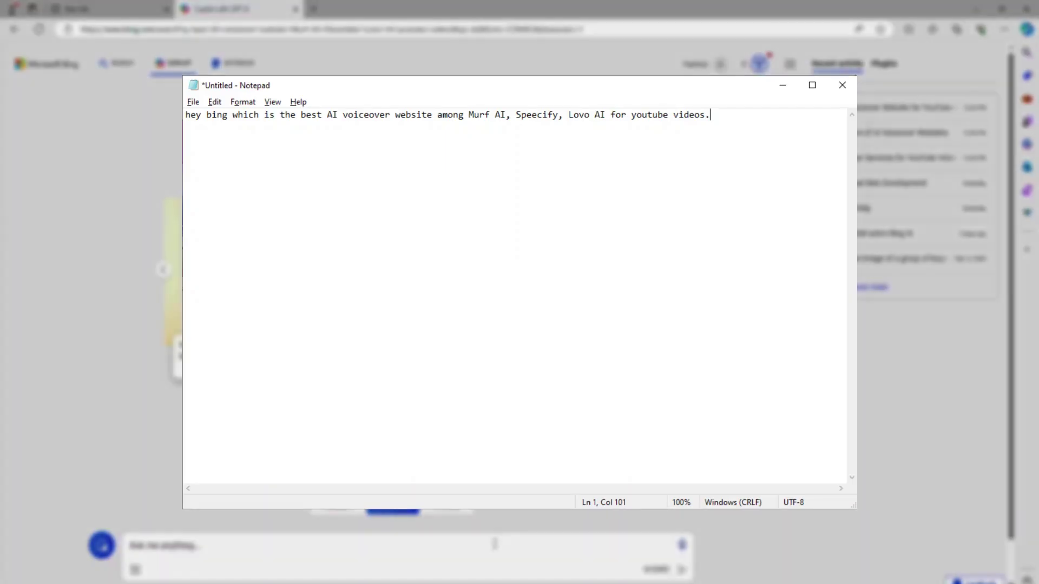
# Paste and send the question "hey bing which is the best AI voiceover website among Murf AI, Speecify, Lovo AI for youtube videos."
pyautogui.hotkey('ctrl', 'v')
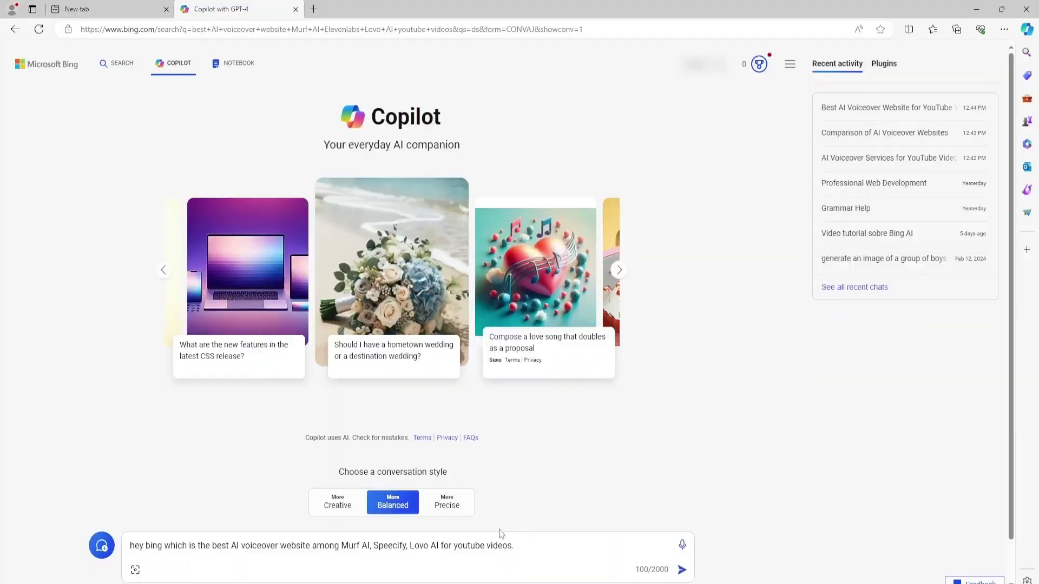
pyautogui.press('Return')
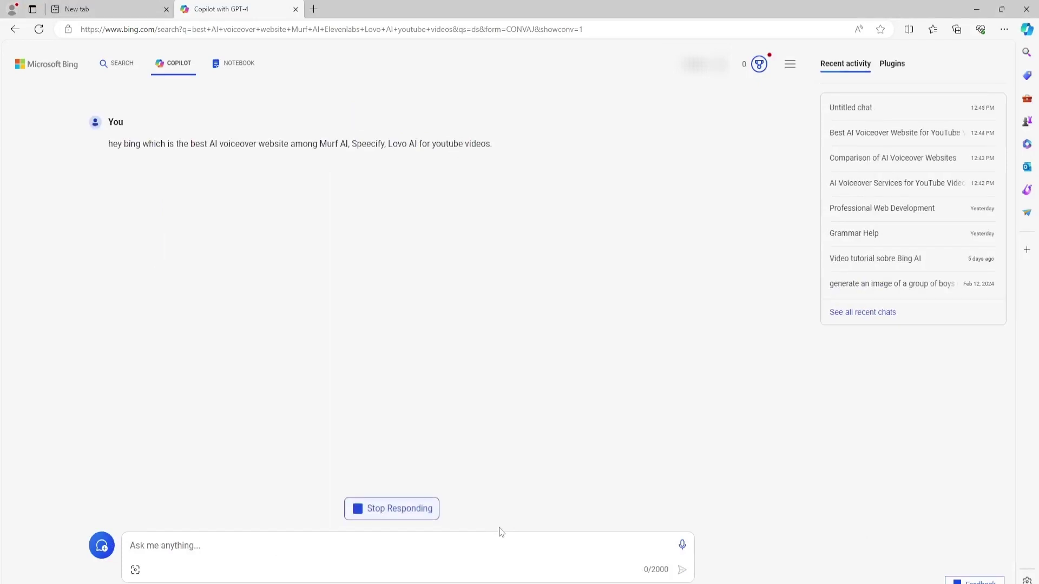